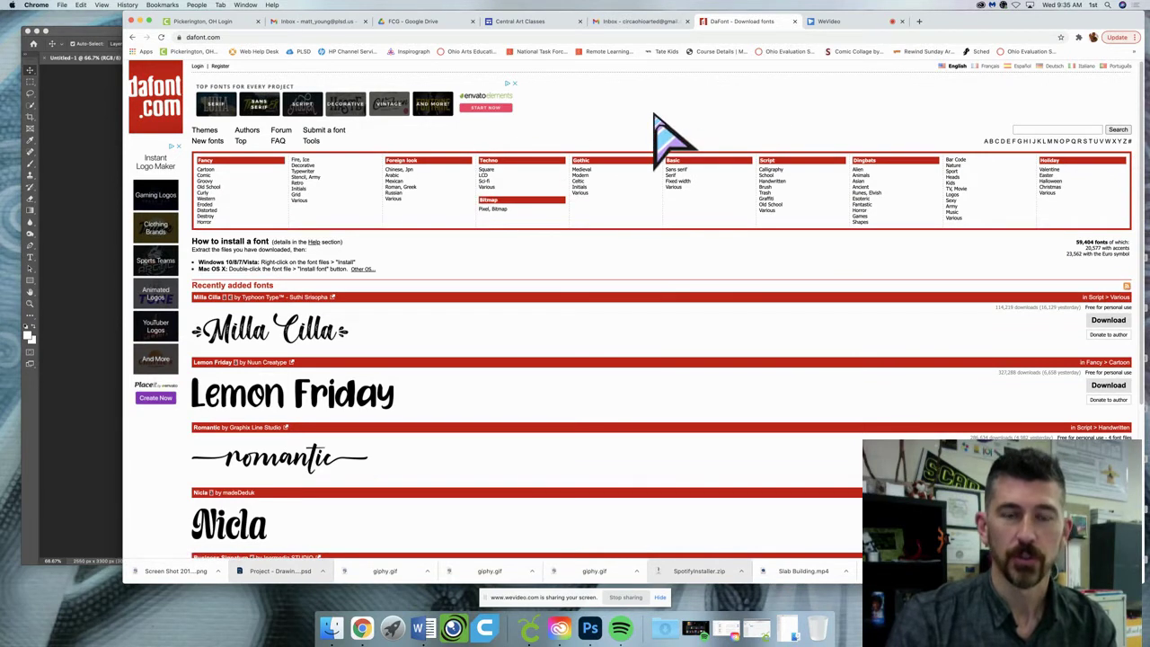
- Look over the DaFont font listings and search the site for SPORTS
scroll(655, 126, down, 2)
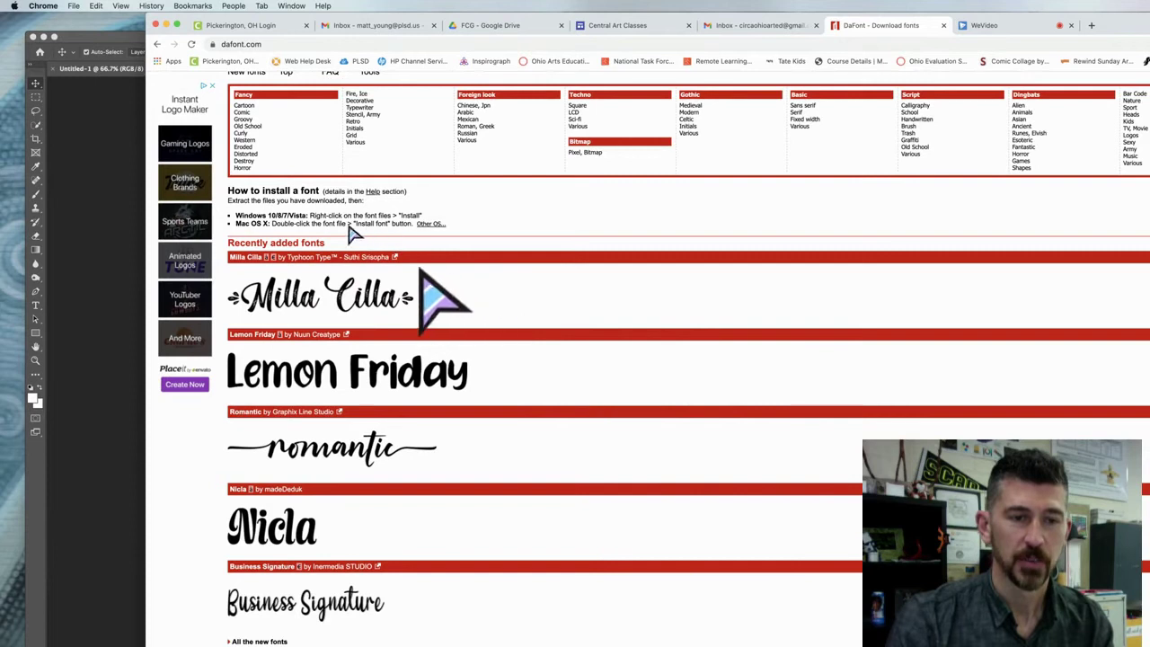
scroll(525, 315, down, 5)
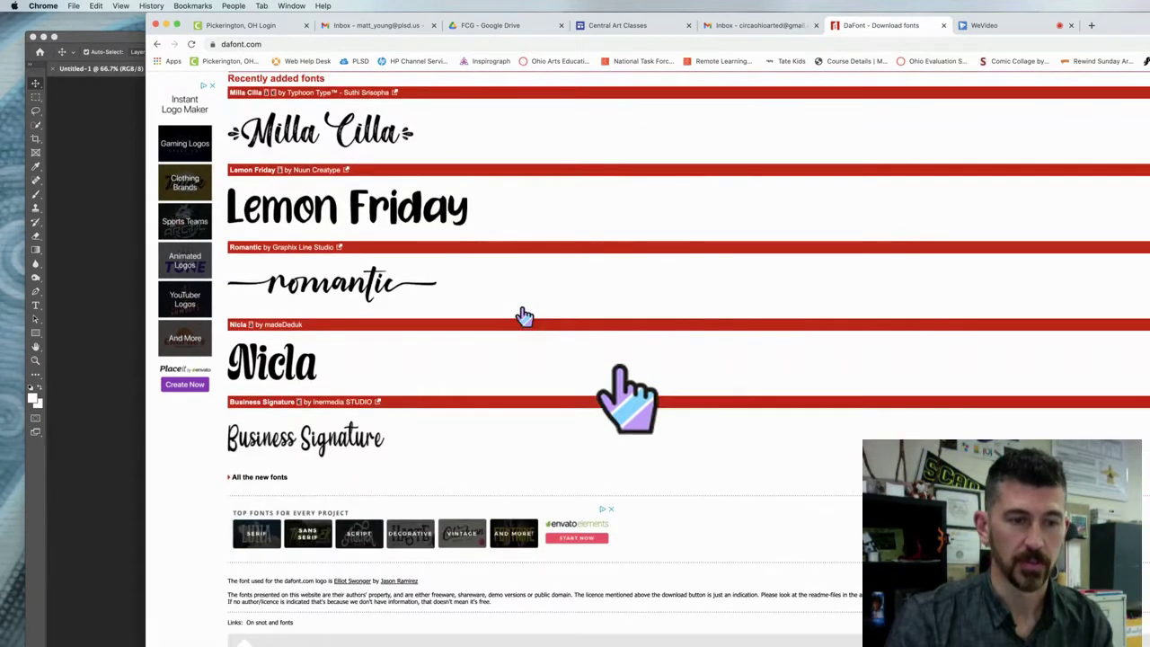
scroll(524, 316, up, 5)
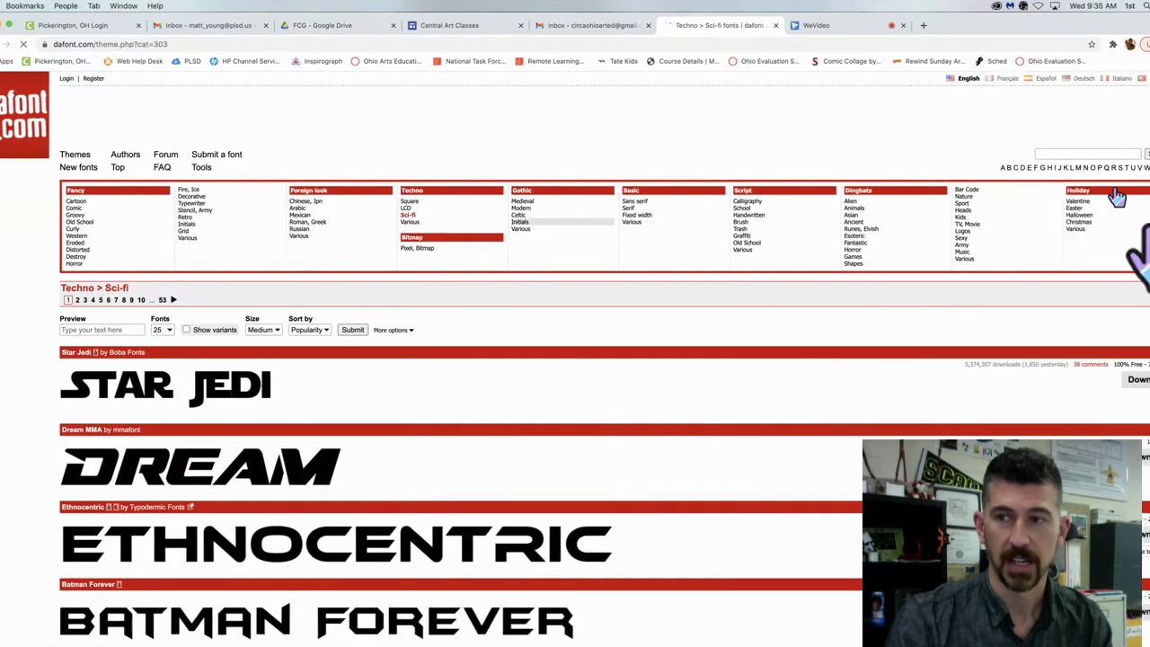
click(1040, 153)
text(SPORTS)
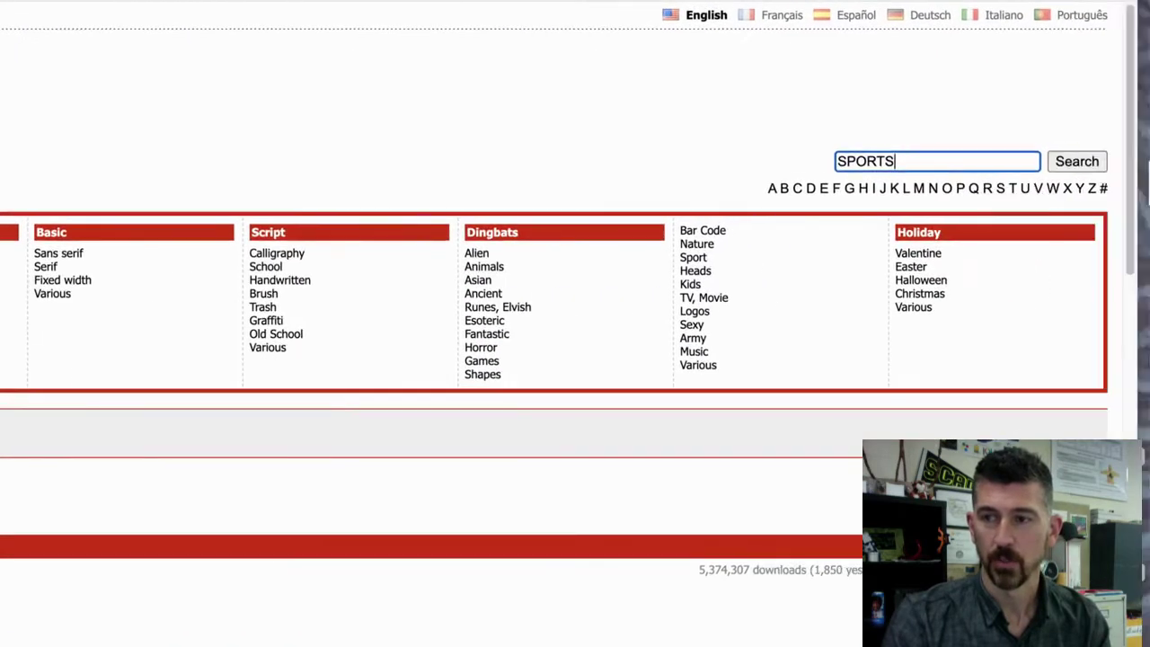
click(1077, 161)
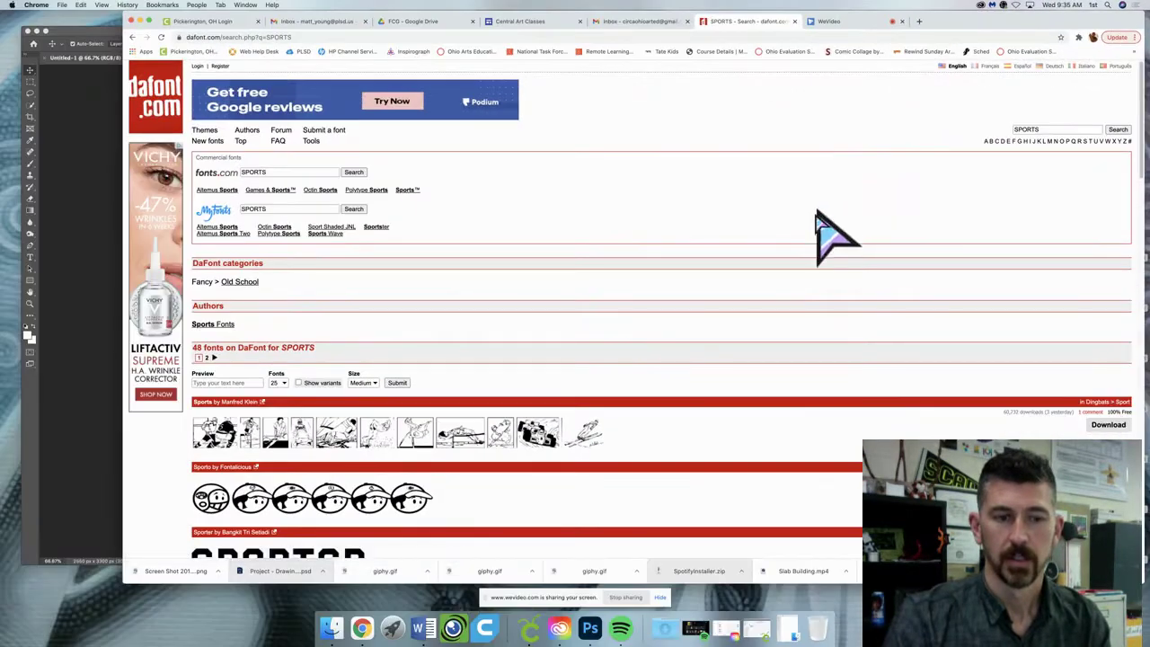
- Download the Sportypo font from the search results and extract sportypo.zip
scroll(821, 224, down, 10)
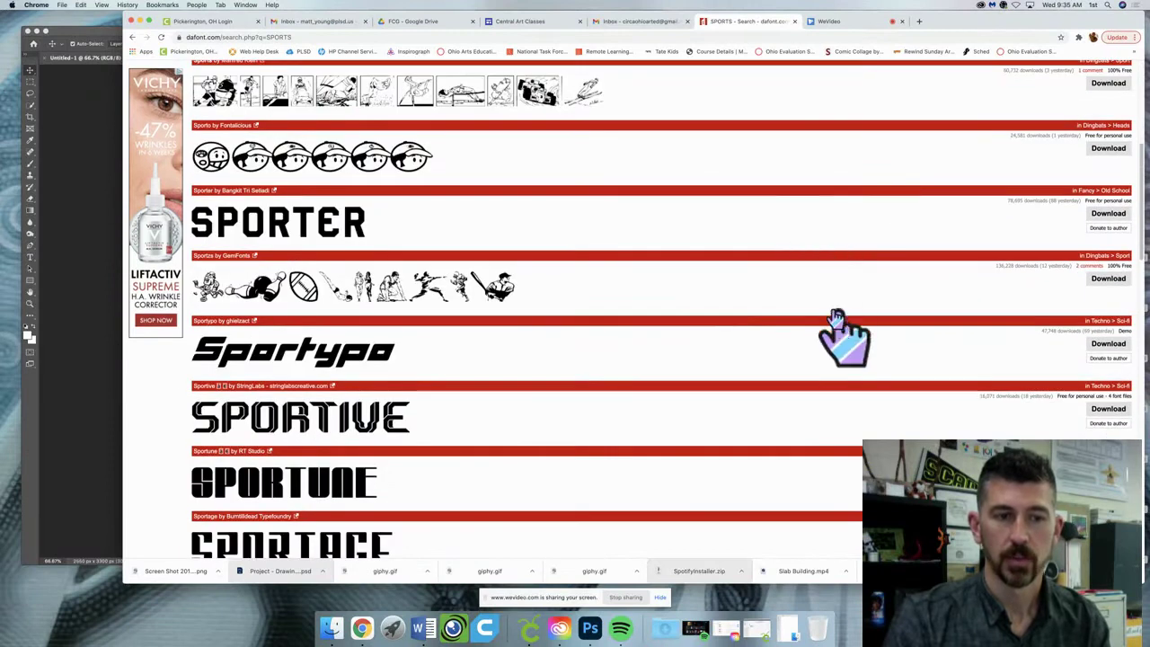
click(1109, 345)
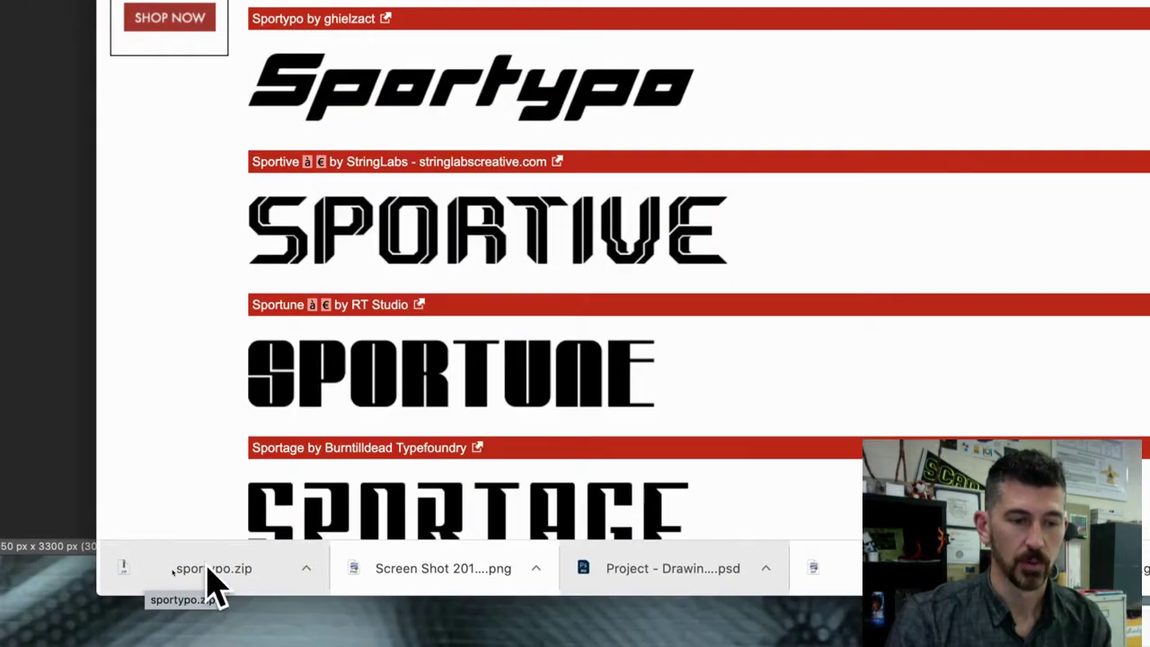
click(207, 569)
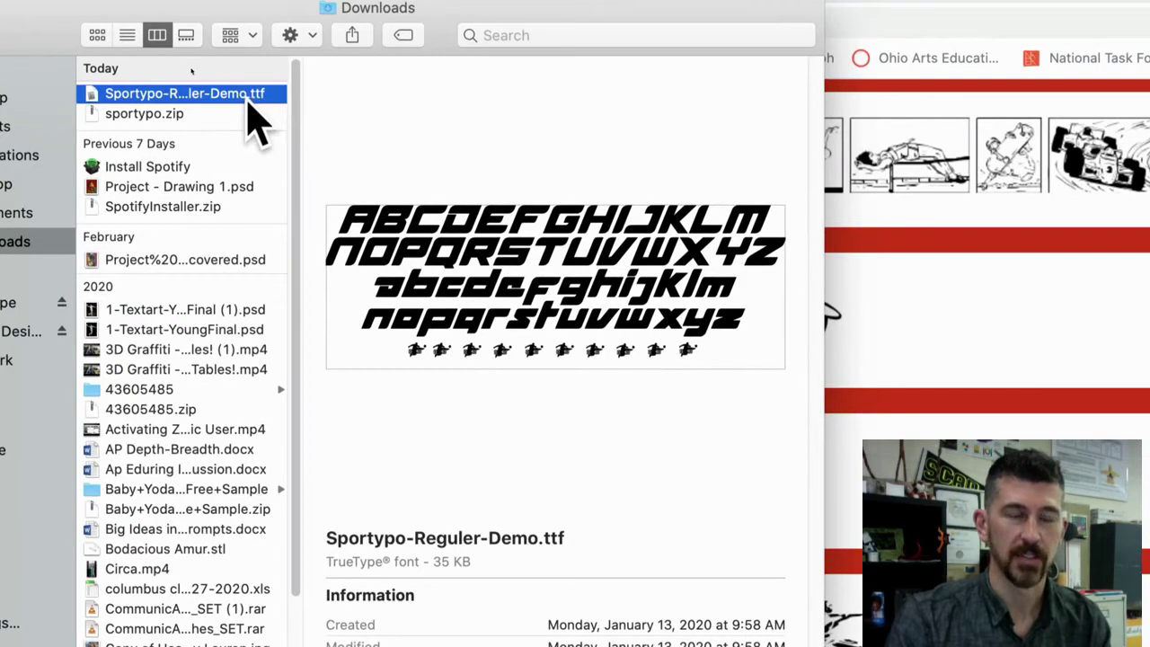
- Open Sportypo-Reguler-Demo.ttf from the Downloads folder and install the font
key(Return)
key(Return)
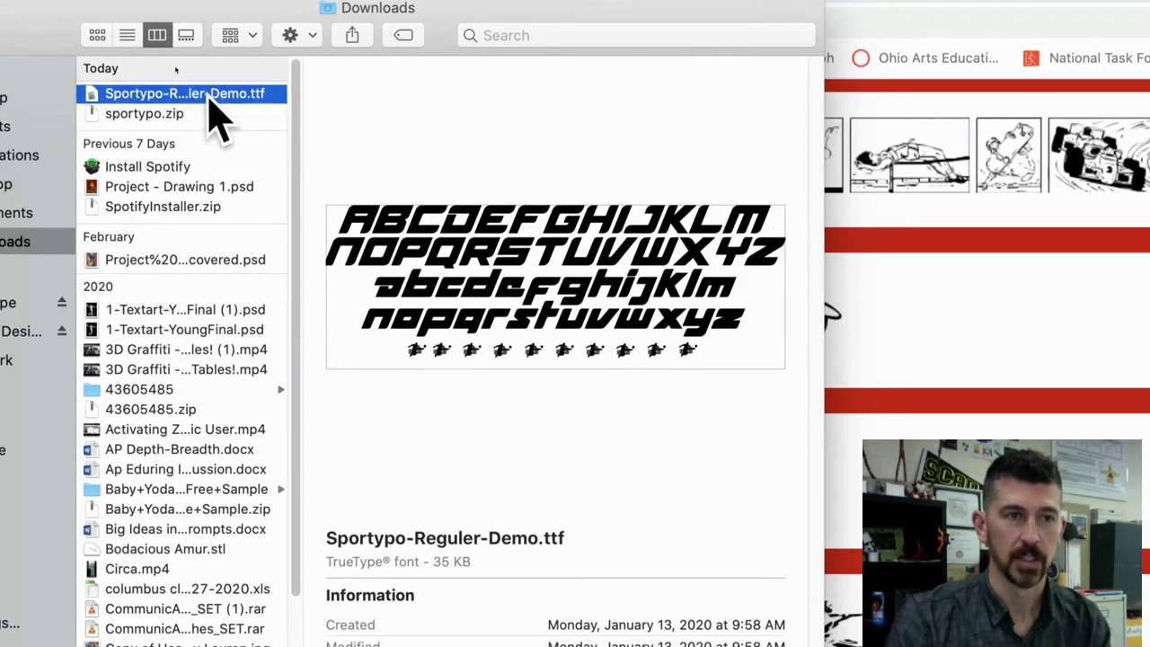
double_click(208, 97)
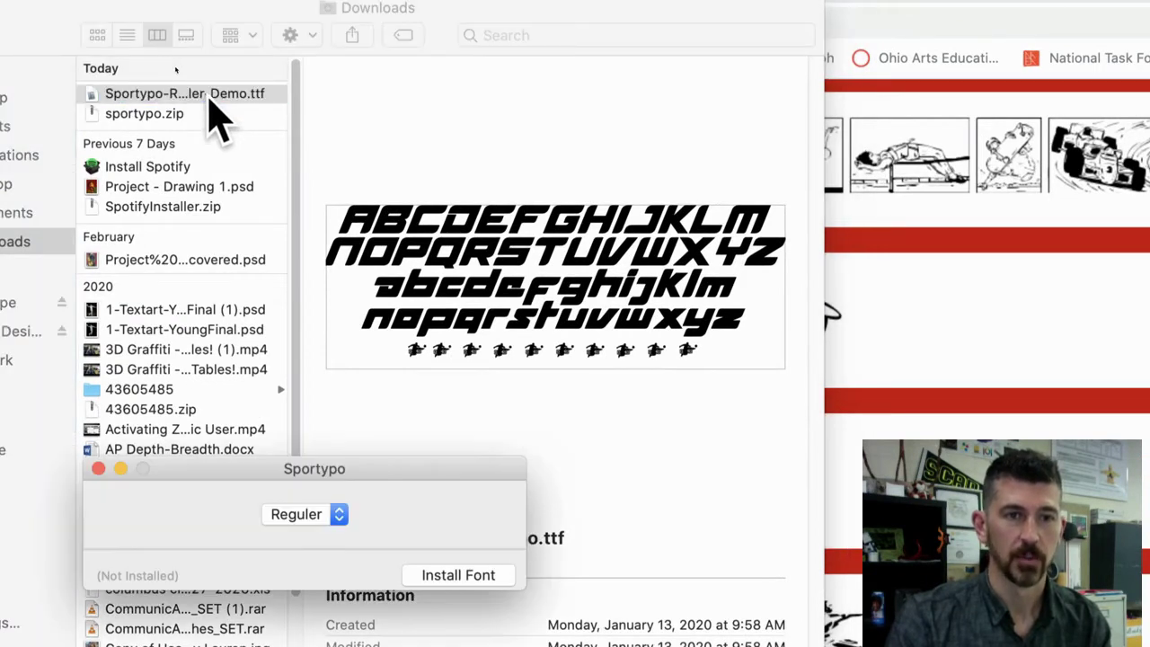
click(444, 583)
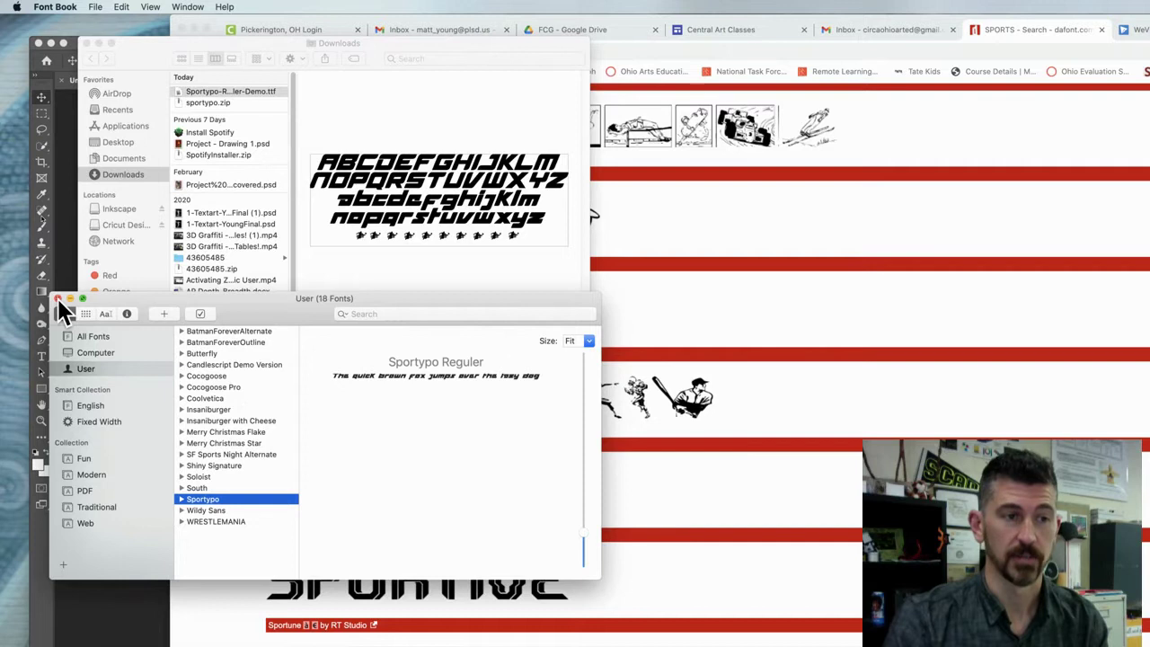
- Close Font Book, minimize the Downloads window and switch to Photoshop
click(56, 298)
click(99, 43)
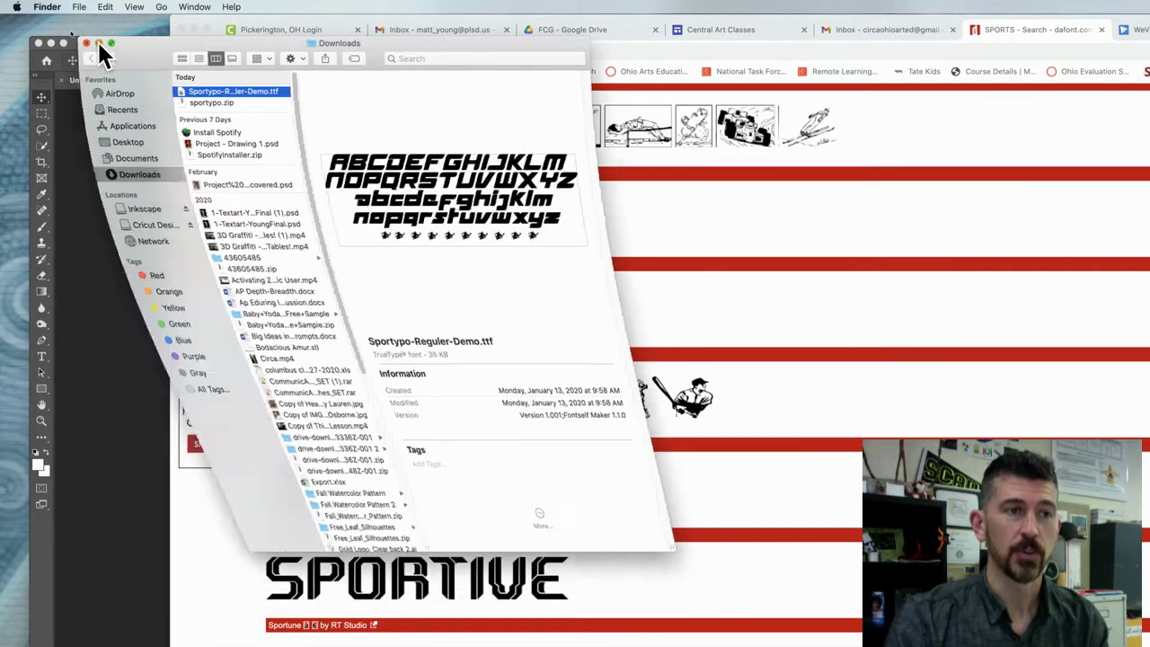
click(115, 52)
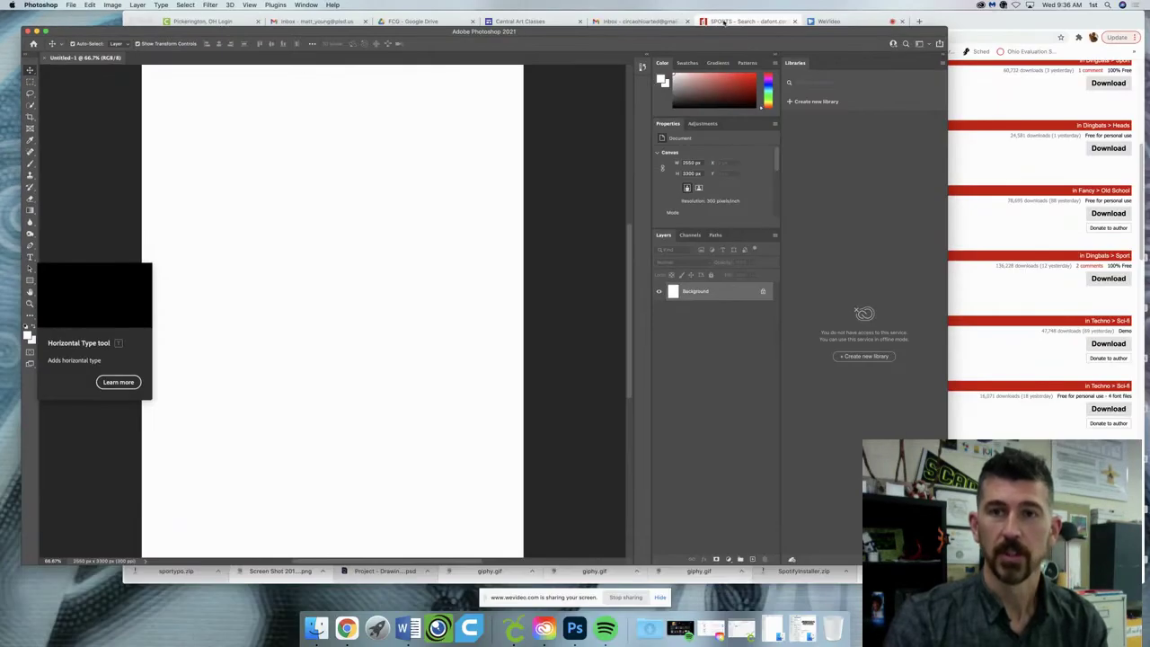
- Switch back to Chrome, search Google for brusheezy and open the Brusheezy website
click(724, 22)
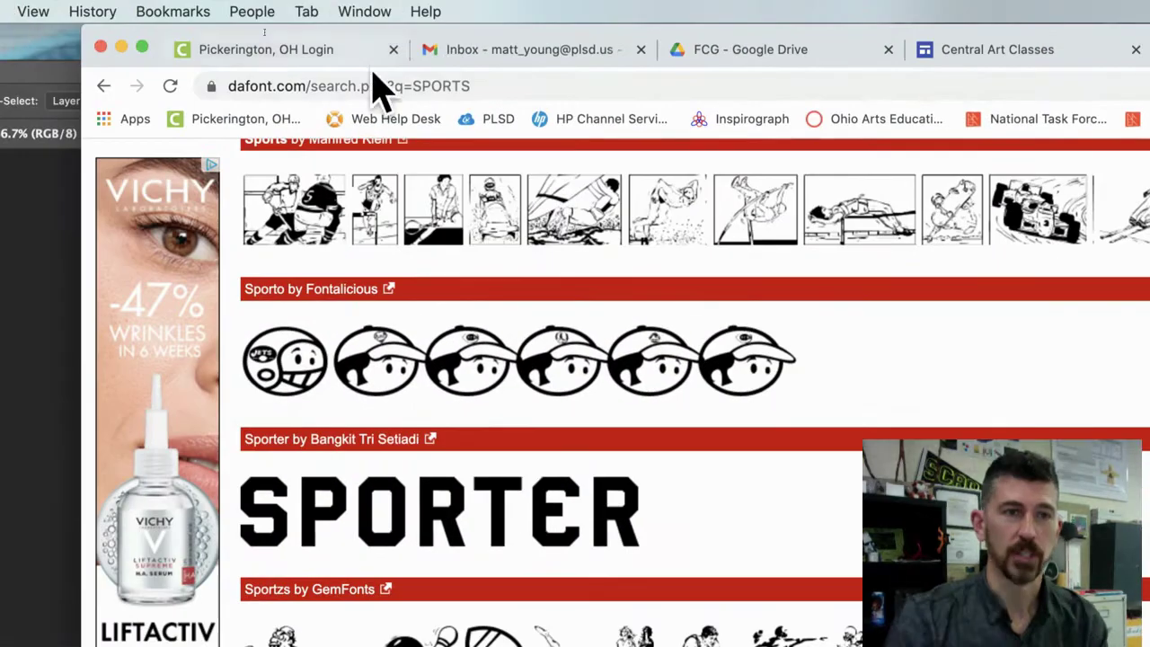
drag(518, 86, 208, 85)
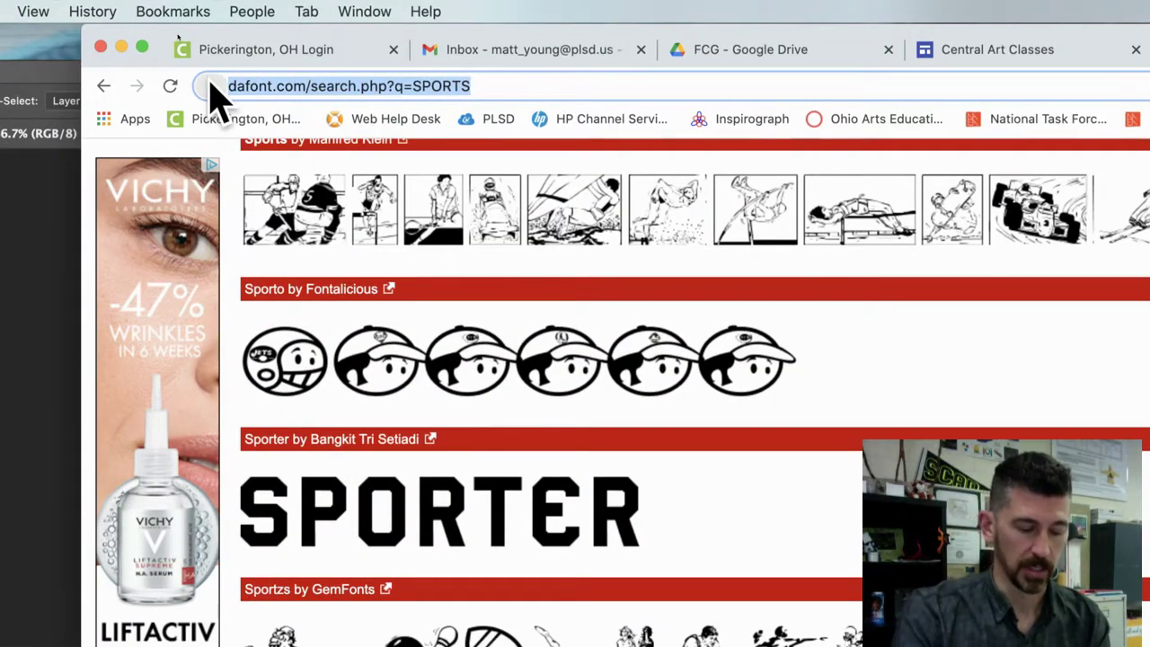
text(BRUSH)
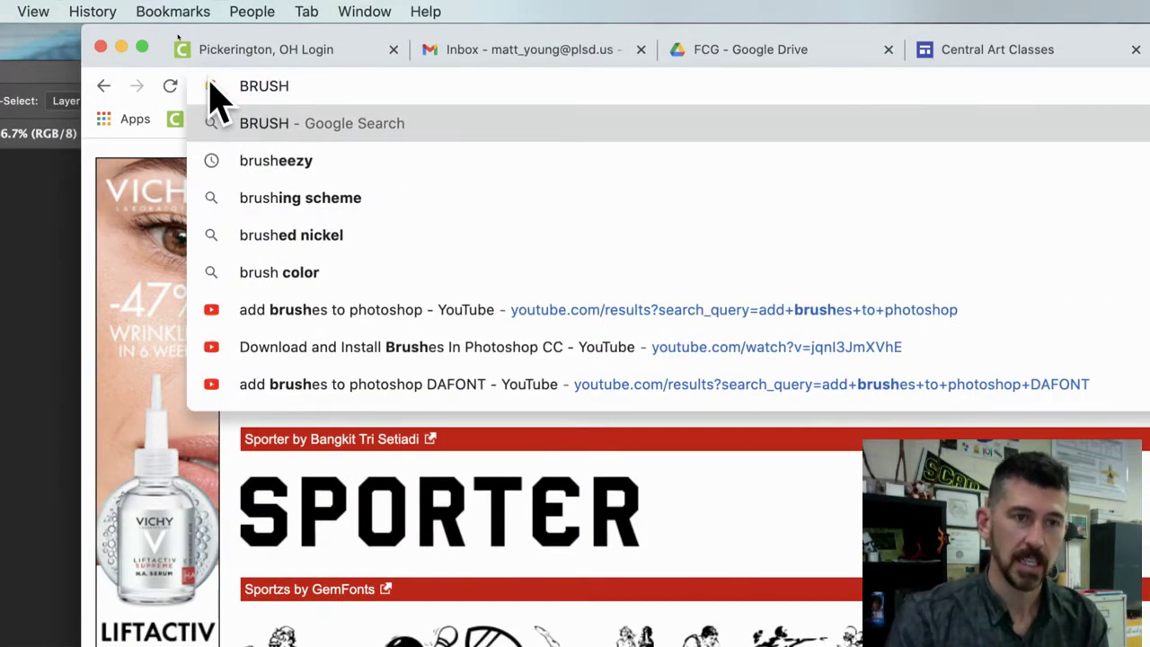
click(290, 161)
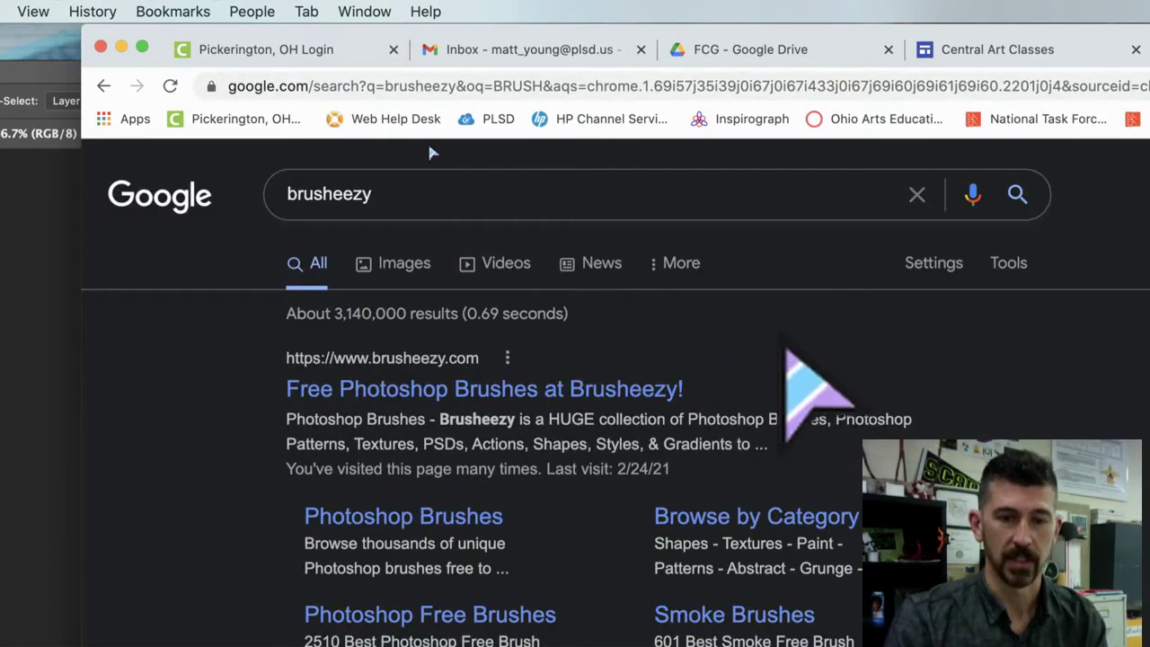
click(620, 391)
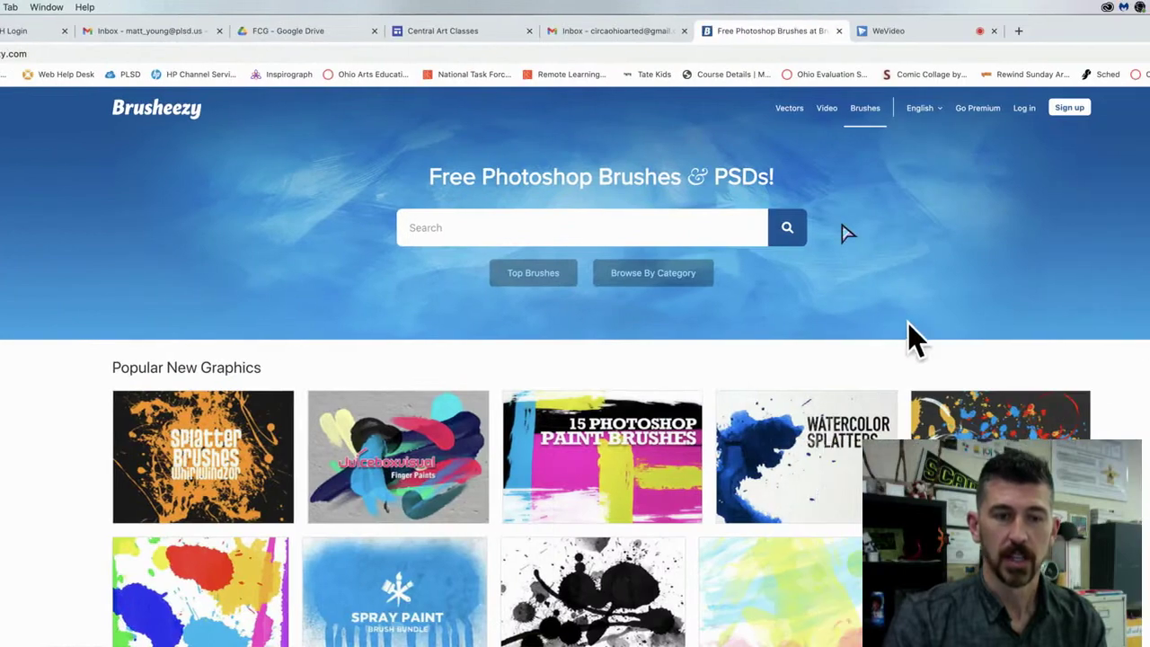
- Browse the featured brush packs on the Brusheezy home page and search the site for fire
scroll(909, 334, down, 2)
scroll(748, 272, down, 3)
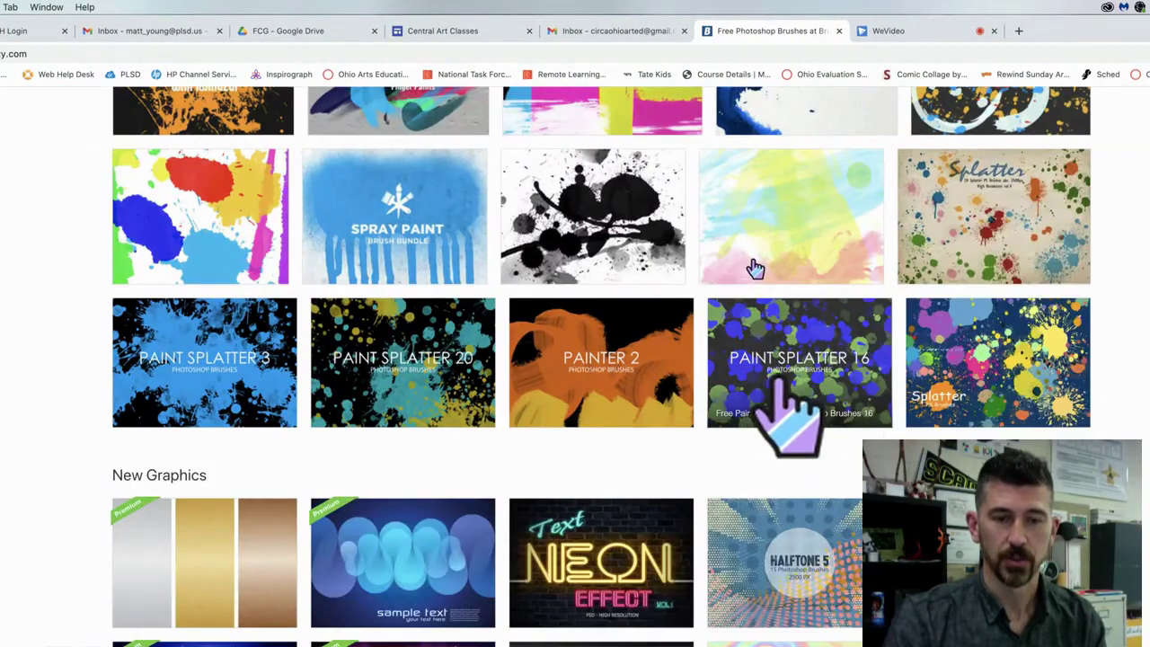
scroll(751, 268, down, 3)
scroll(753, 261, up, 10)
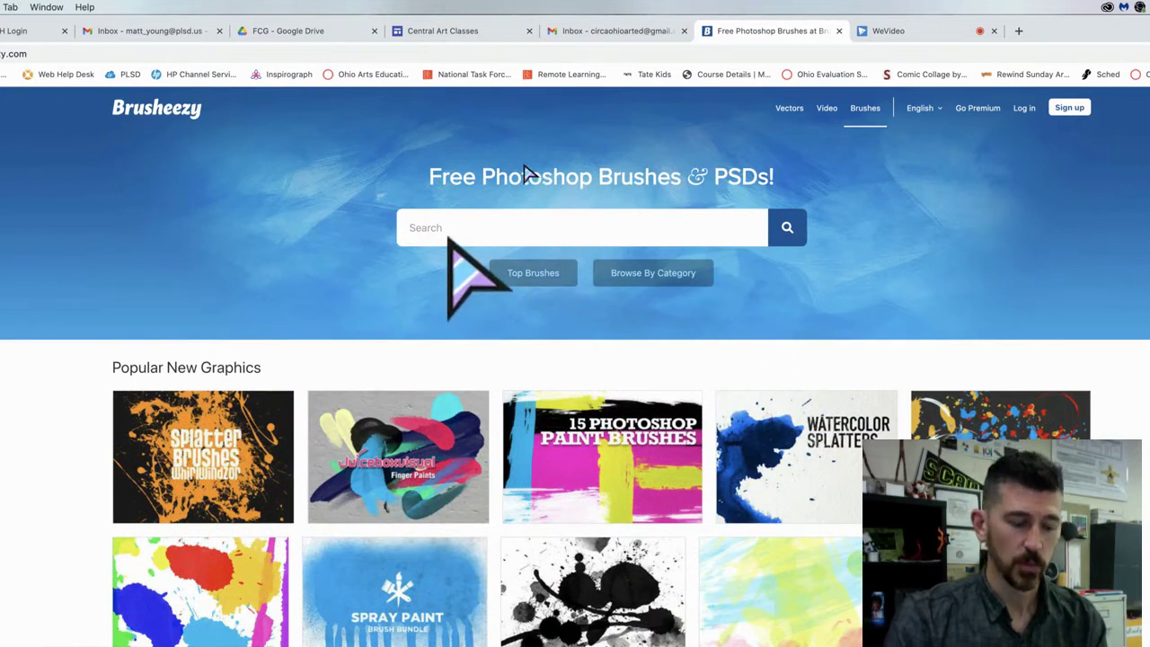
text(Fl)
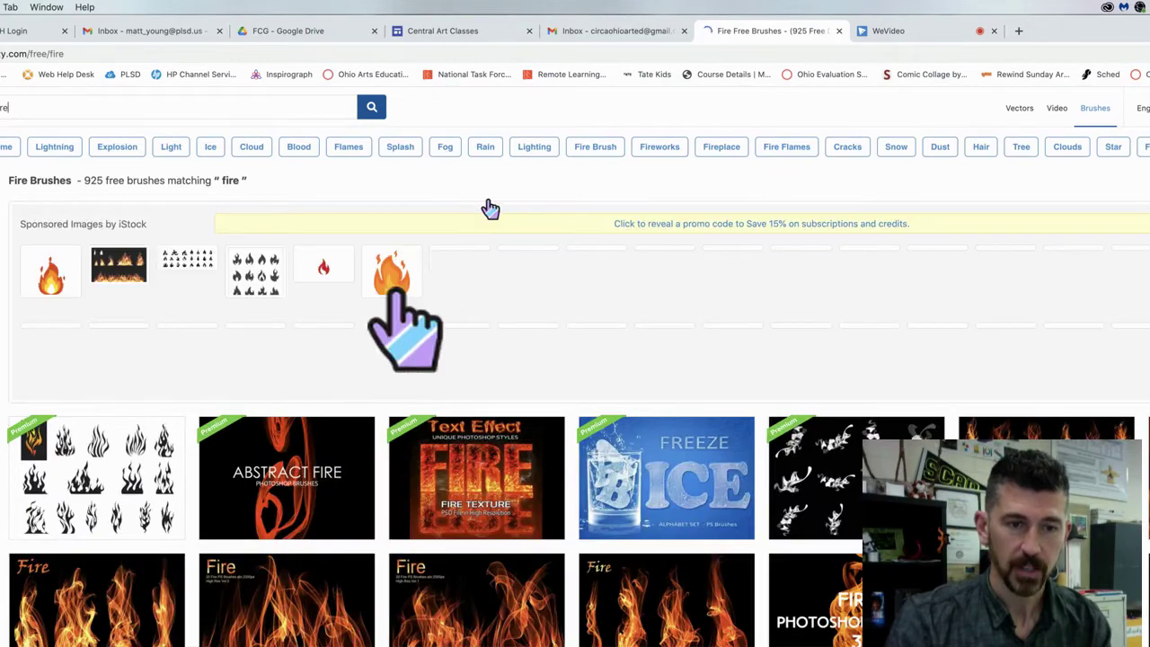
- Open the 20 Fire PS Brushes Abr.Vol.1 pack from the fire results and download it for free
scroll(487, 211, down, 3)
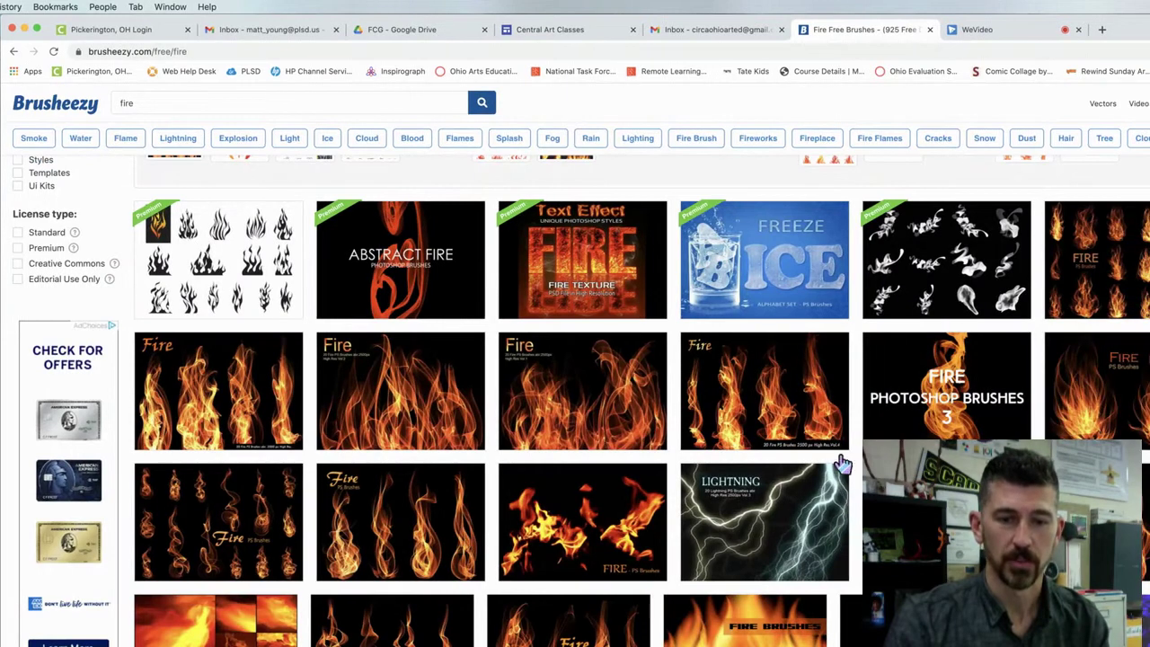
scroll(763, 351, down, 2)
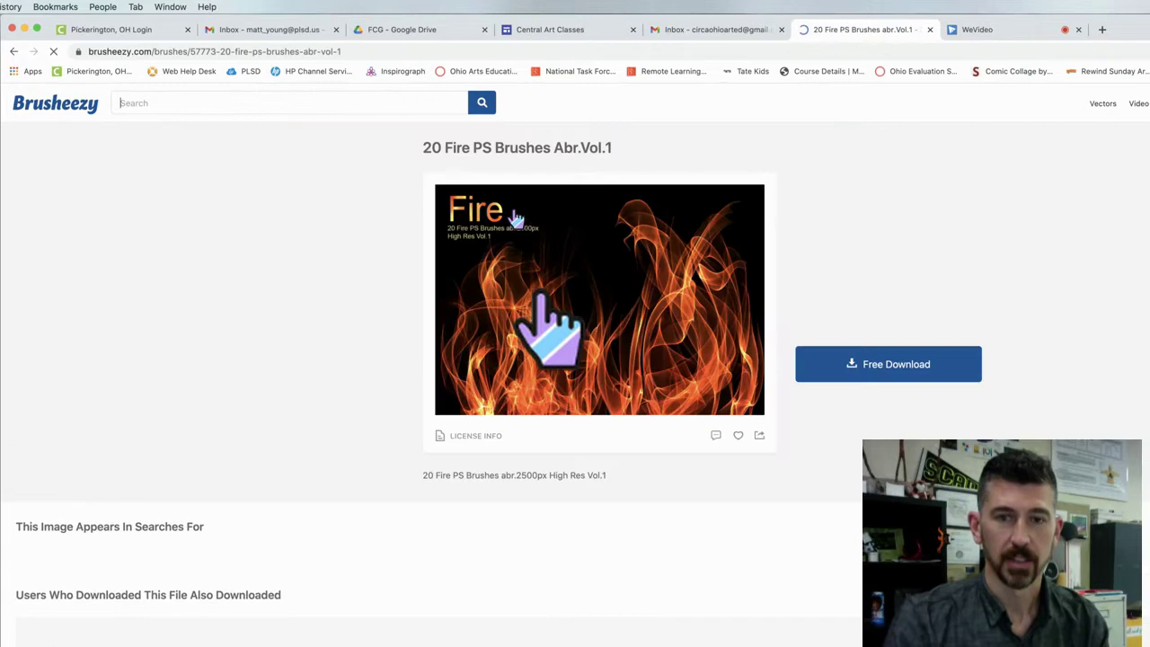
click(876, 364)
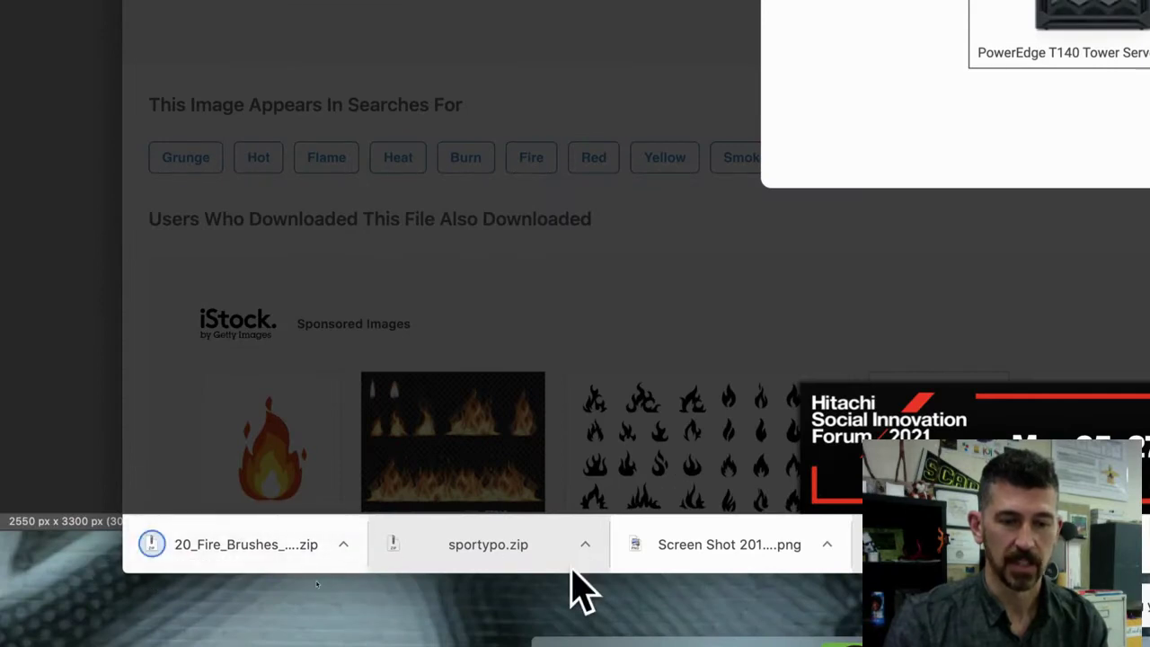
- Extract the downloaded fire brushes zip and move 20 Fire Brushes.abr from its folder to the desktop
click(219, 550)
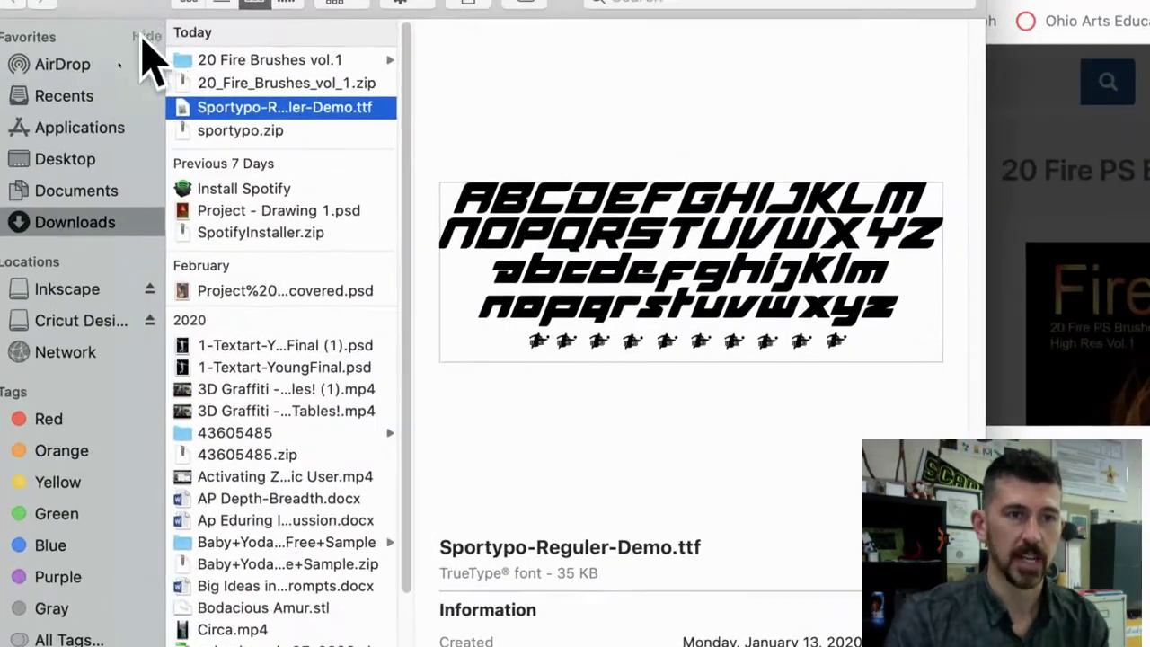
click(247, 63)
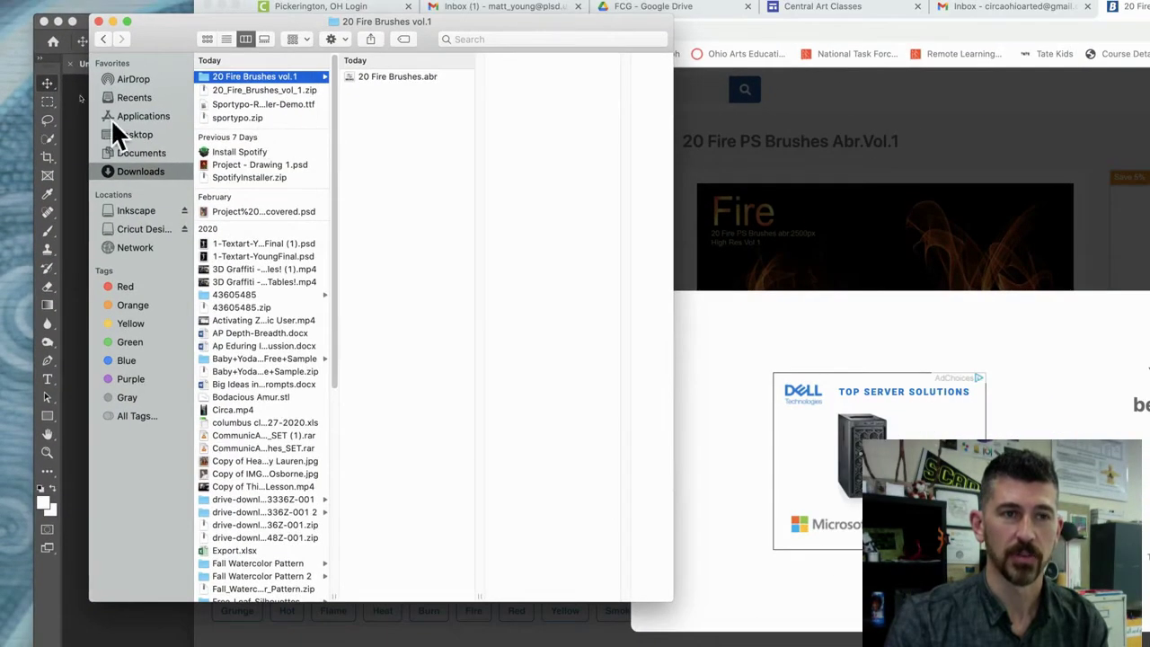
mouse_move(388, 76)
mouse_down()
mouse_move(154, 126)
mouse_move(16, 134)
mouse_up()
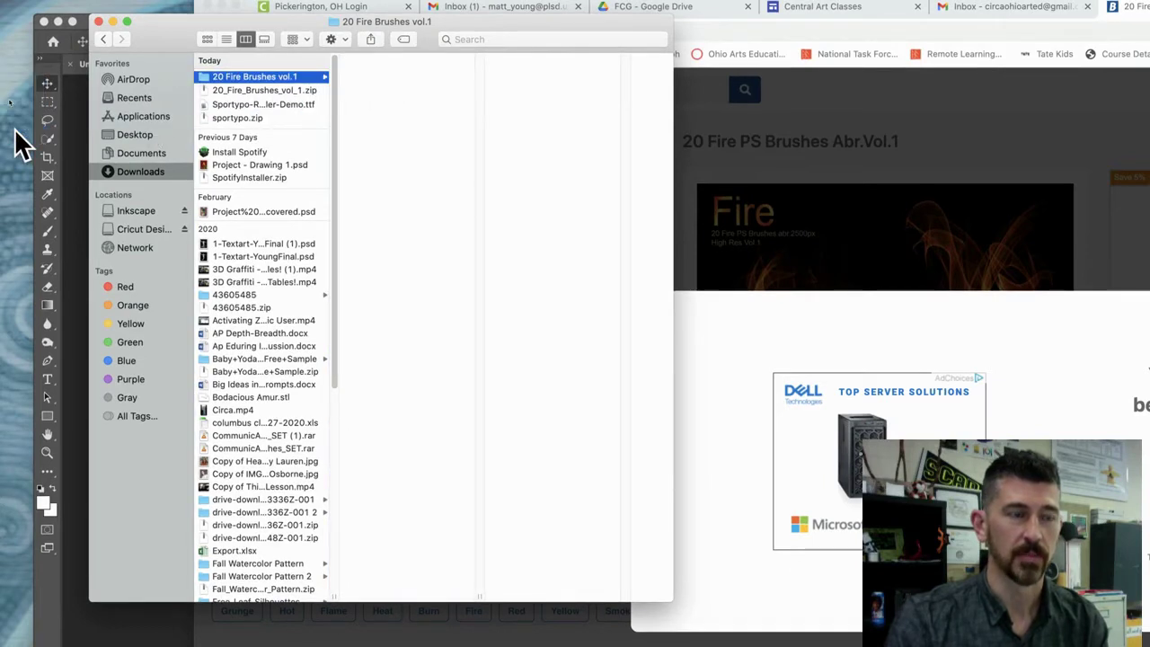
- Switch to Photoshop, activate the Brush tool and import 20 Fire Brushes.abr from the desktop into the brush presets
click(79, 316)
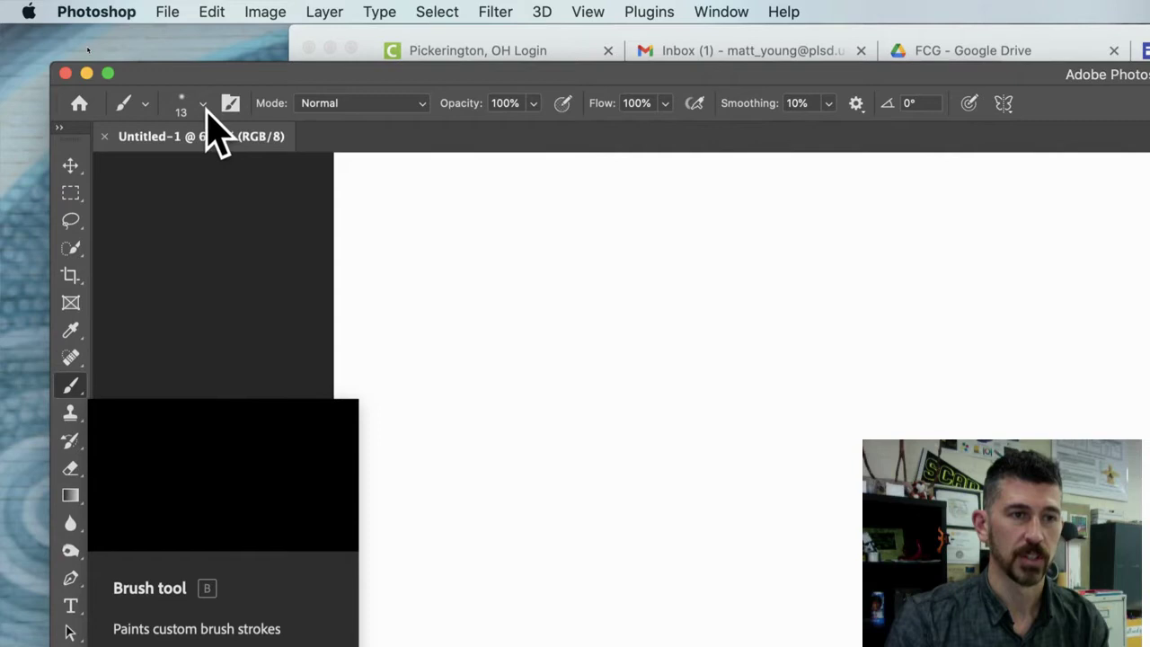
click(203, 105)
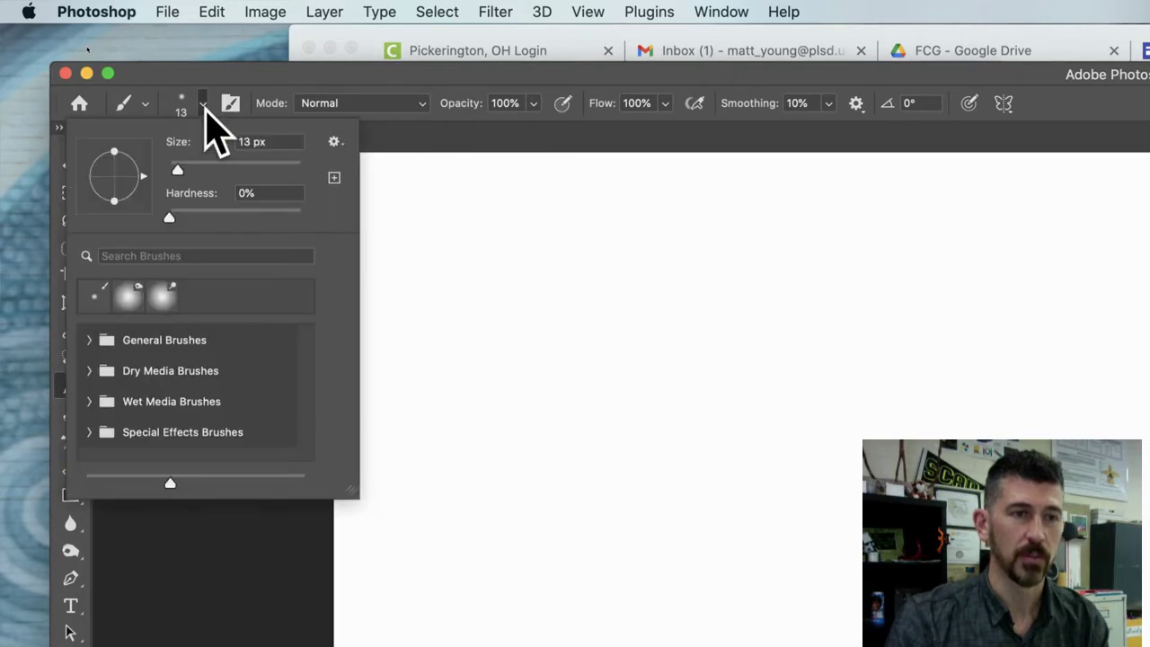
click(334, 143)
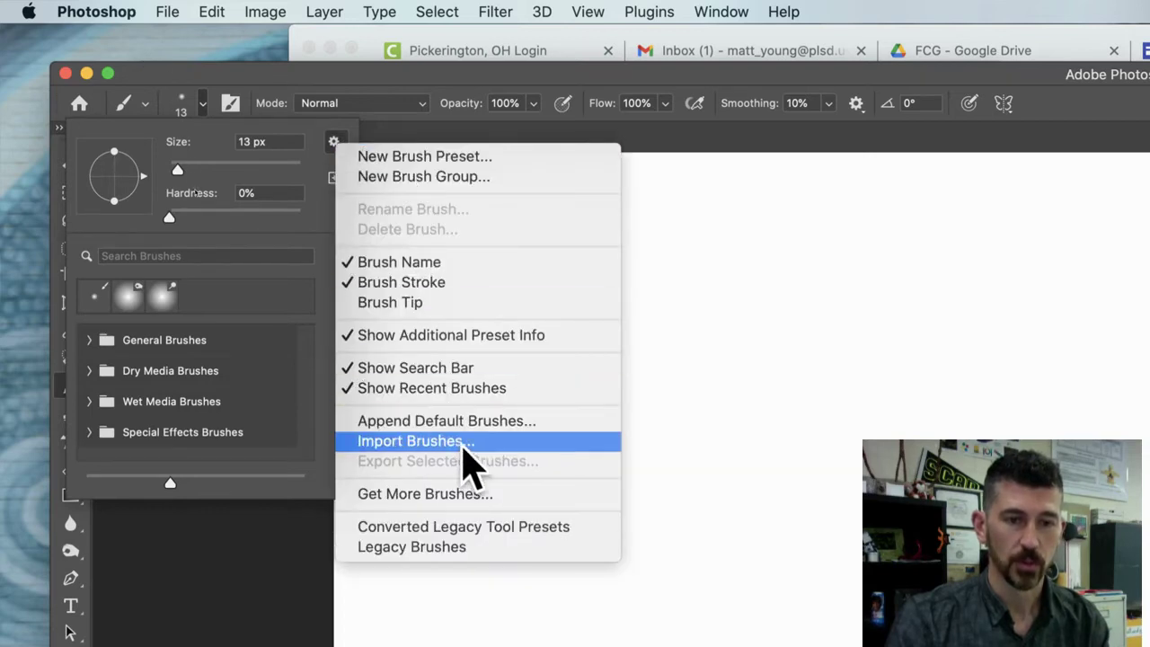
click(460, 444)
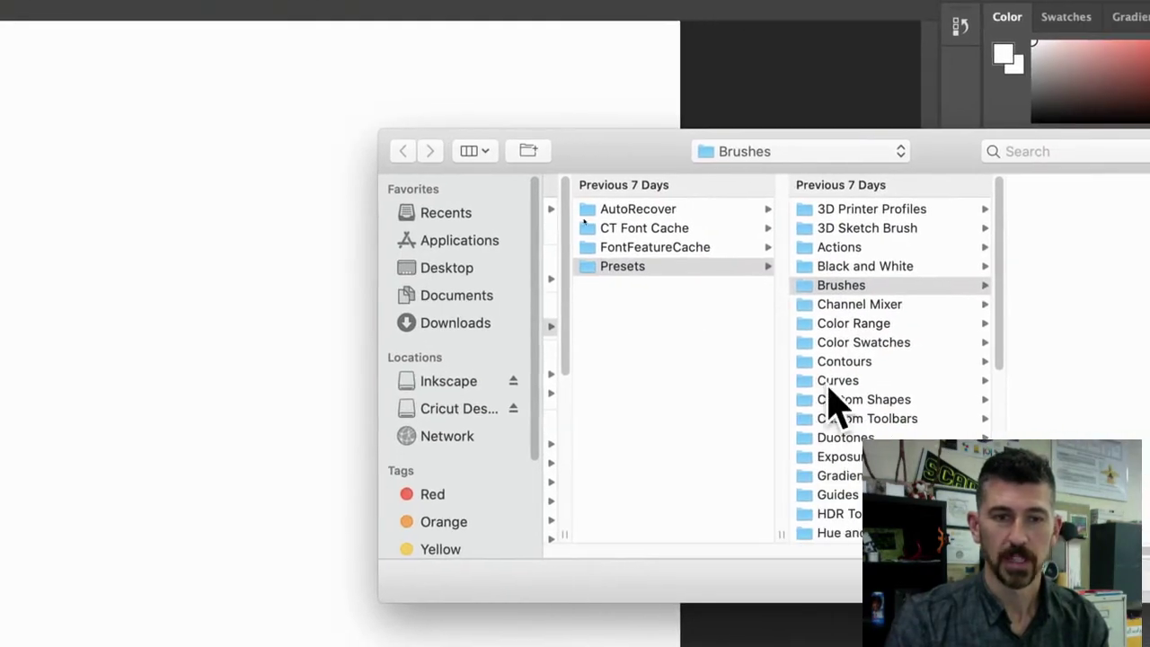
click(447, 293)
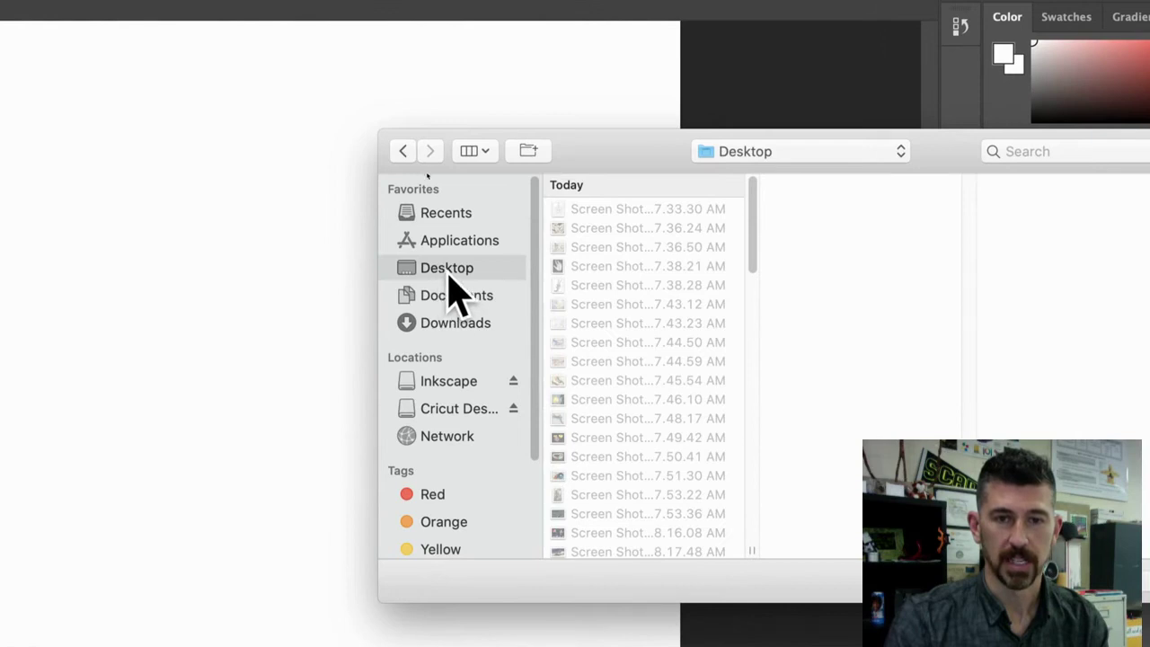
scroll(618, 340, down, 20)
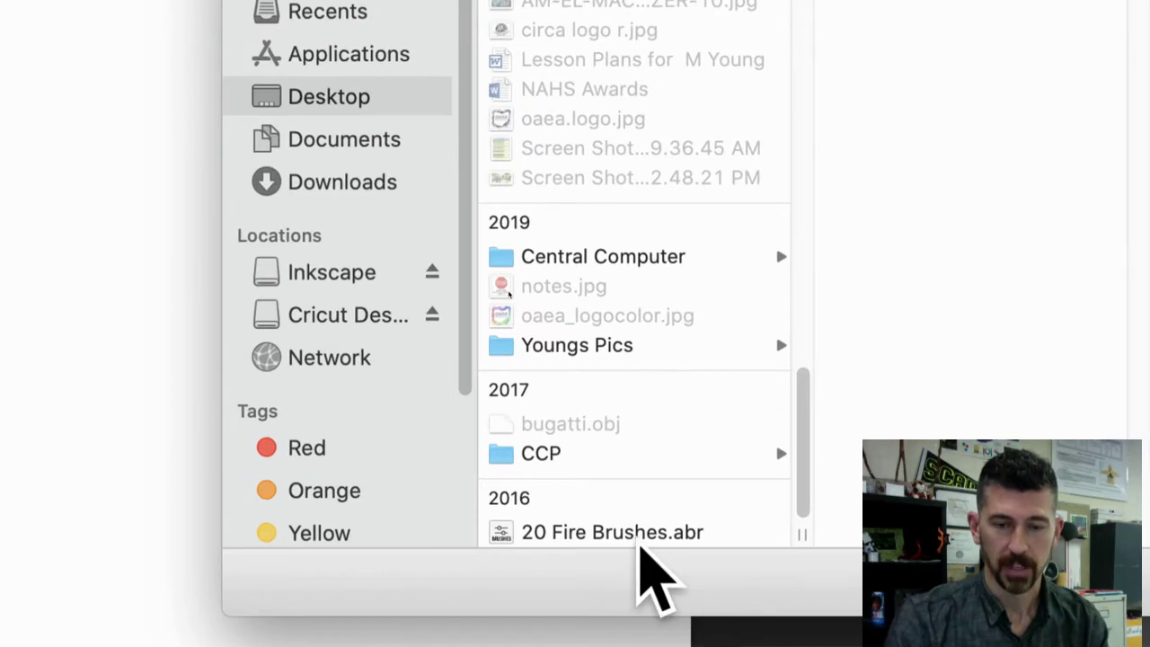
double_click(640, 537)
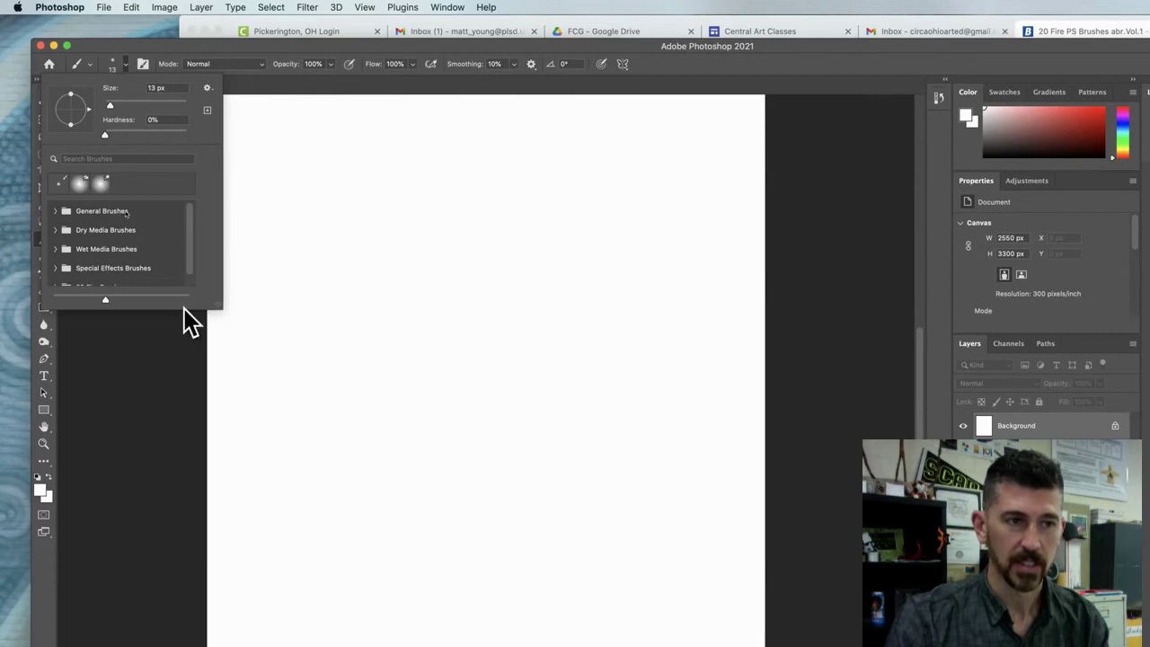
- Enlarge the brush picker and expand the 20 Fire Brushes group
drag(223, 306, 457, 465)
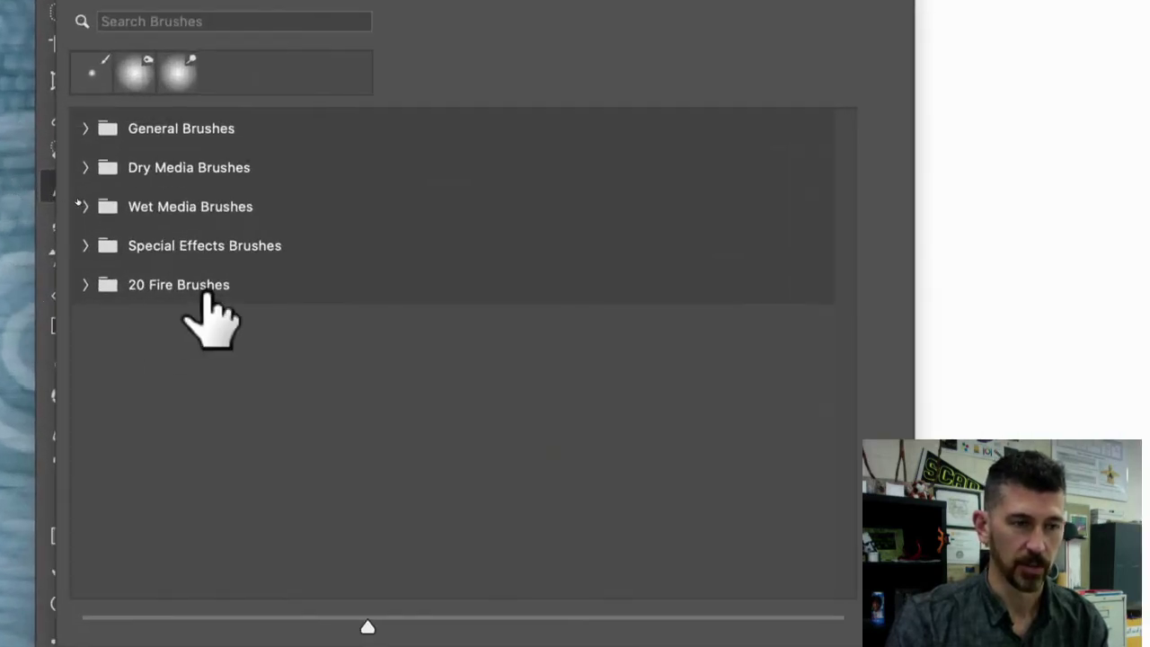
click(85, 289)
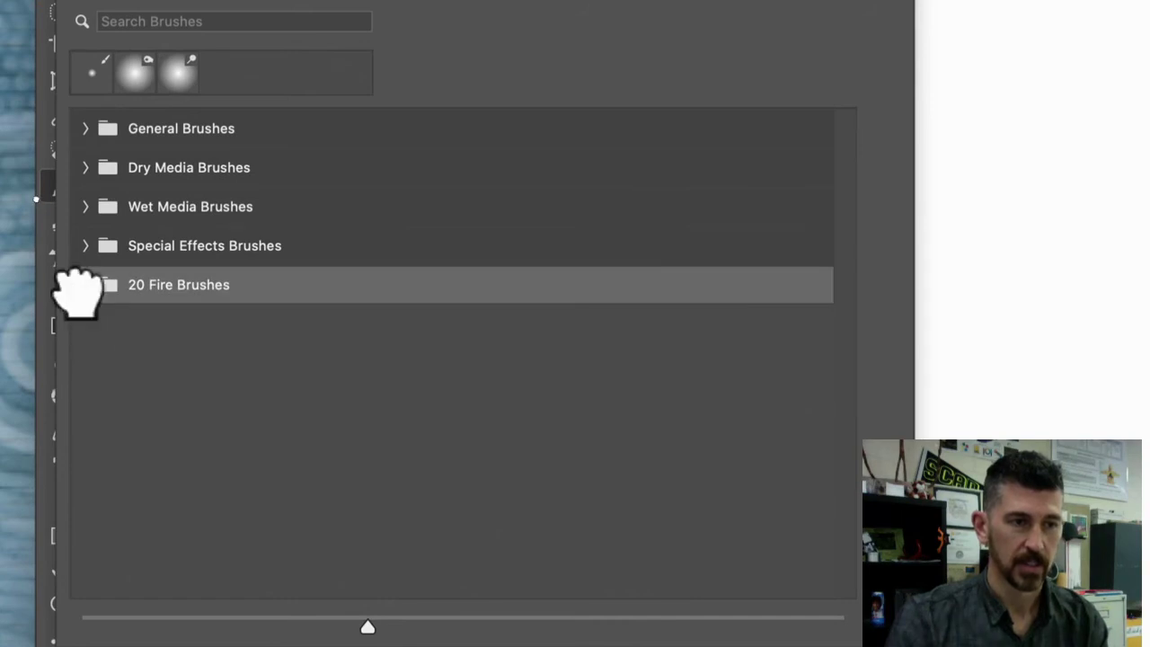
click(86, 286)
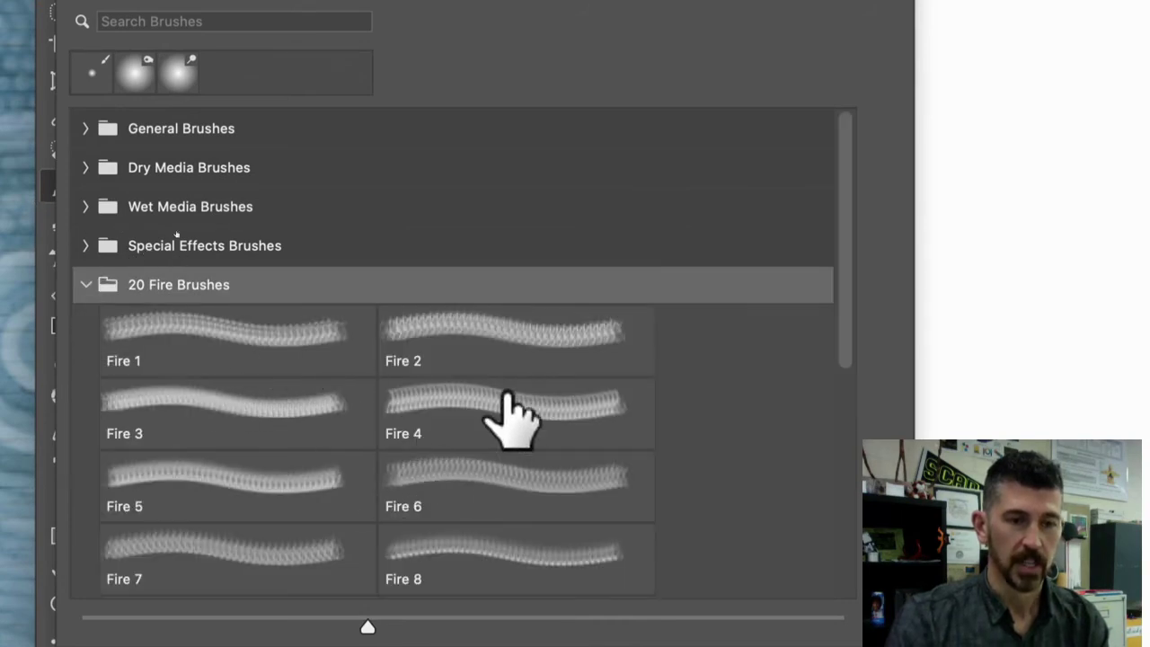